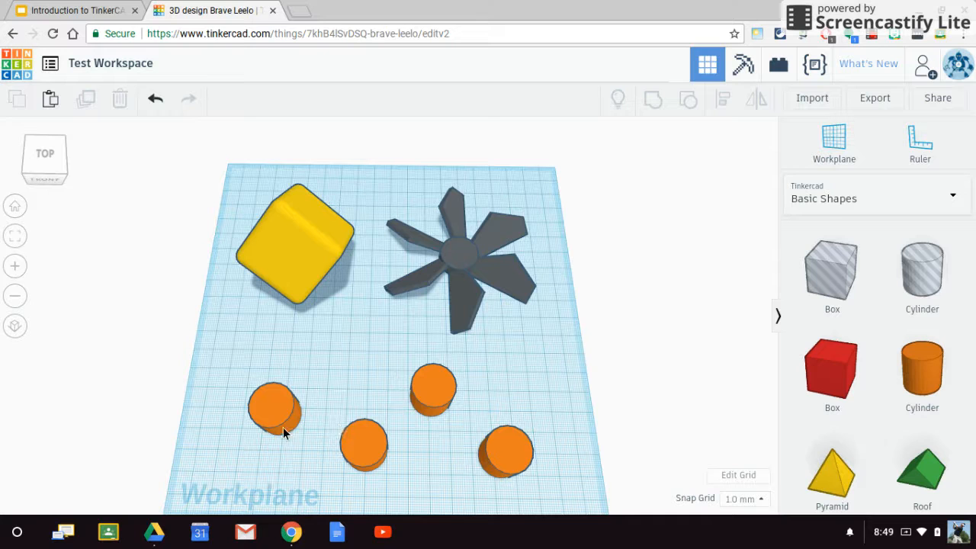
- Select groups of the orange cylinders with a selection box, including all four together, and clear the selection
{"action": "left_click_drag", "start_coordinate": [201, 352], "coordinate": [564, 492]}
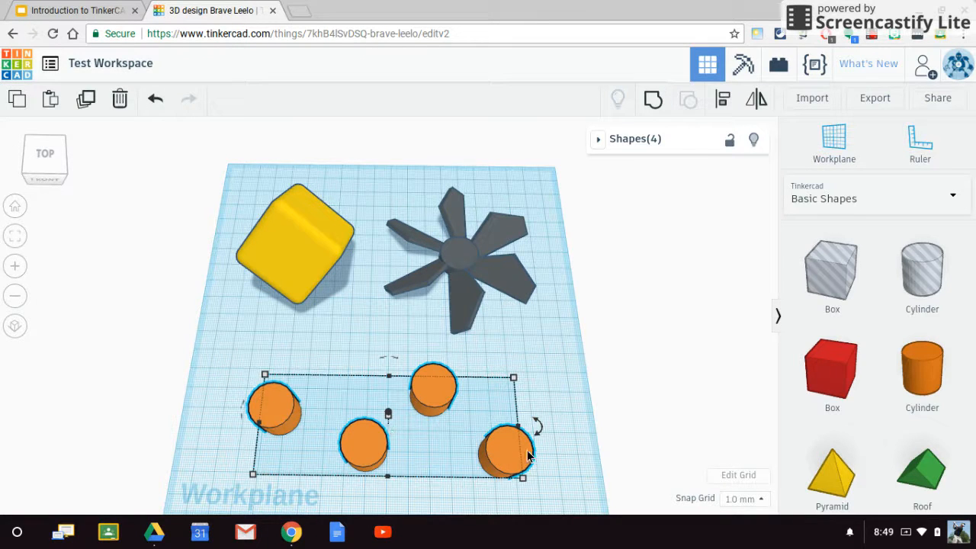
{"action": "left_click_drag", "start_coordinate": [573, 447], "coordinate": [449, 390]}
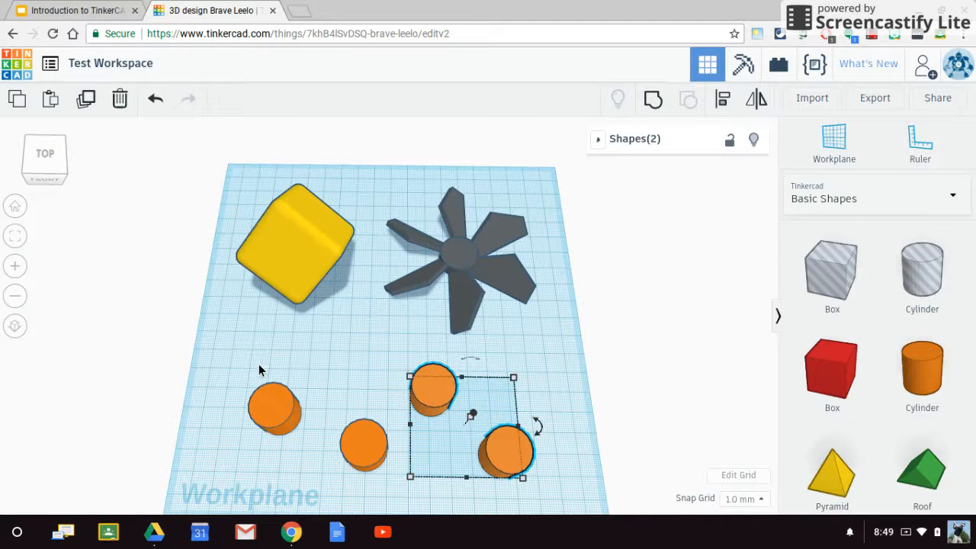
{"action": "left_click", "coordinate": [236, 362]}
{"action": "left_click_drag", "start_coordinate": [204, 361], "coordinate": [582, 488]}
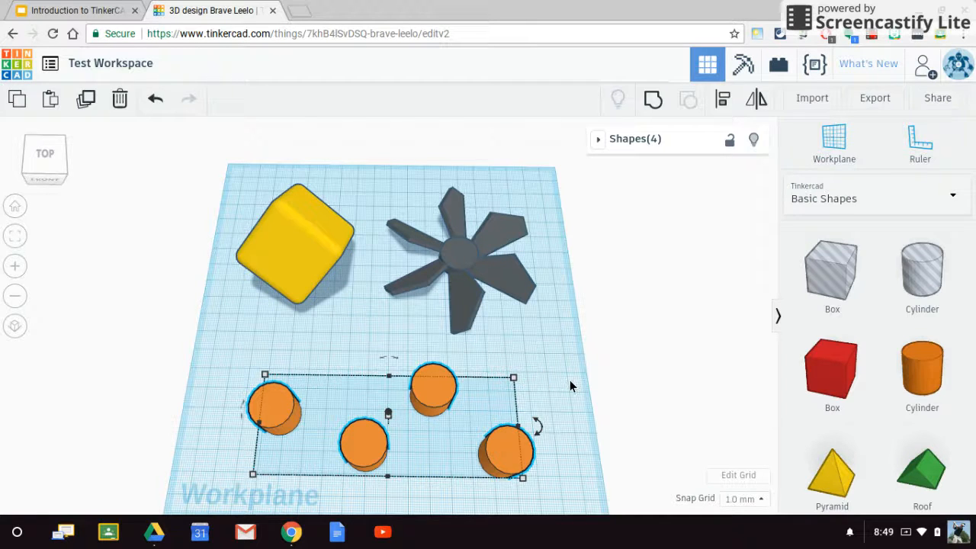
{"action": "left_click", "coordinate": [530, 374]}
- Add the four orange cylinders to the selection one by one and remove them individually until nothing is selected
{"action": "left_click", "coordinate": [271, 409]}
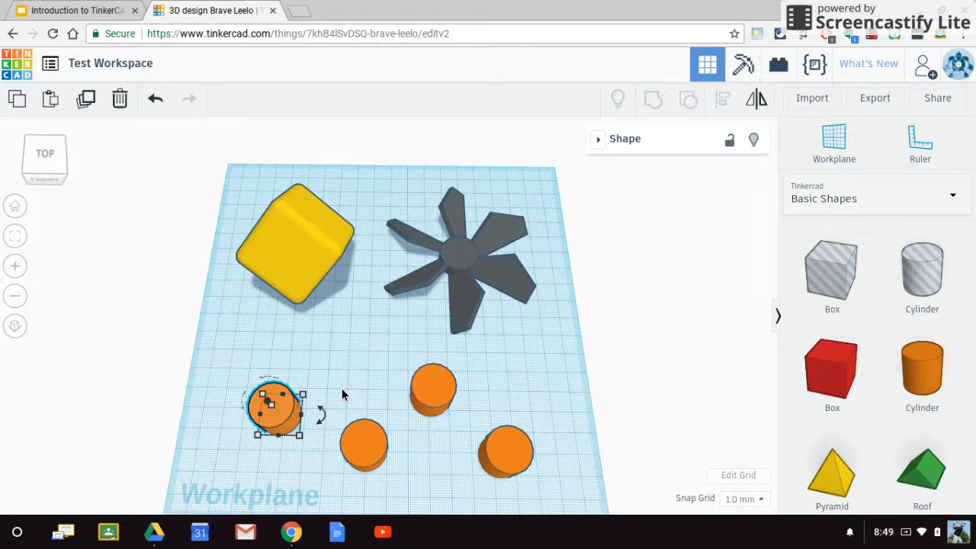
{"action": "left_click", "coordinate": [372, 442], "text": "shift"}
{"action": "left_click", "coordinate": [432, 393], "text": "shift"}
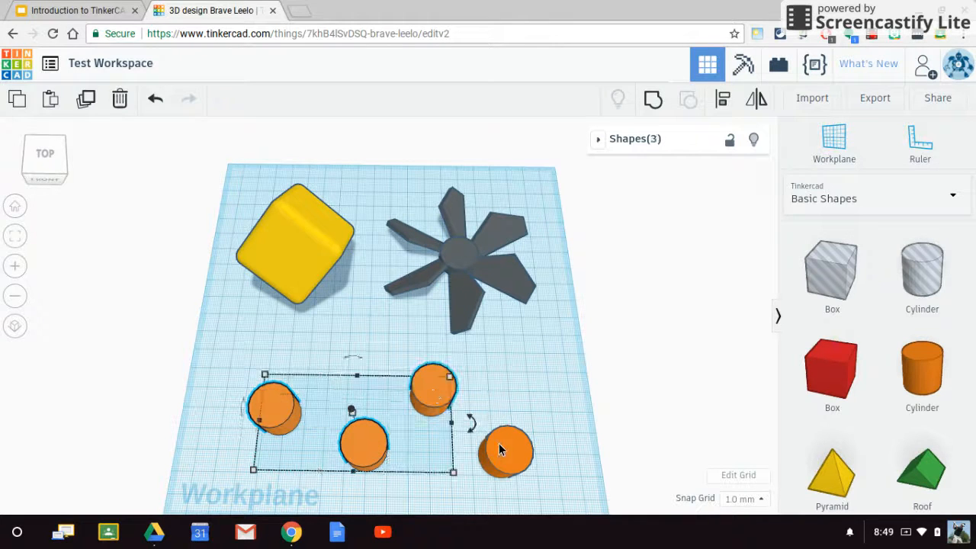
{"action": "left_click", "coordinate": [505, 447], "text": "shift"}
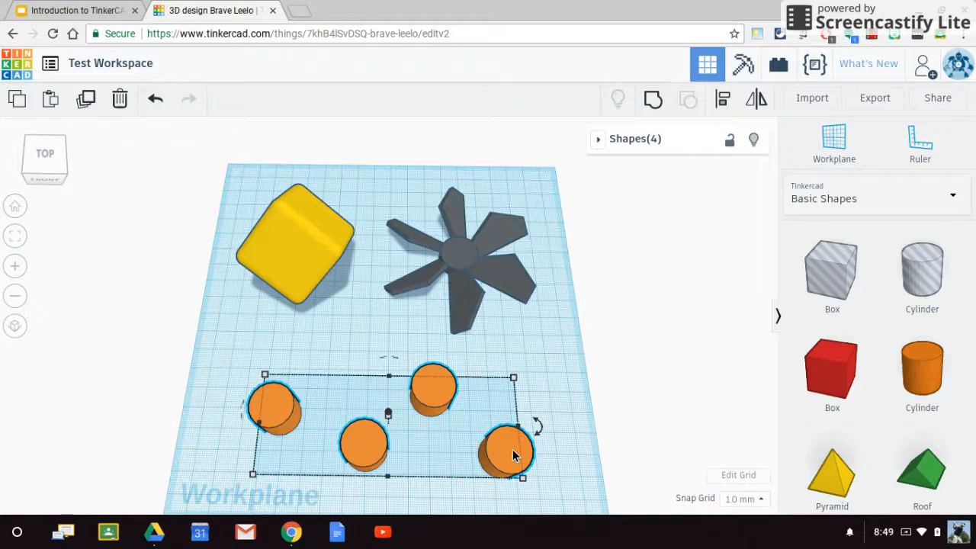
{"action": "left_click", "coordinate": [511, 450], "text": "shift"}
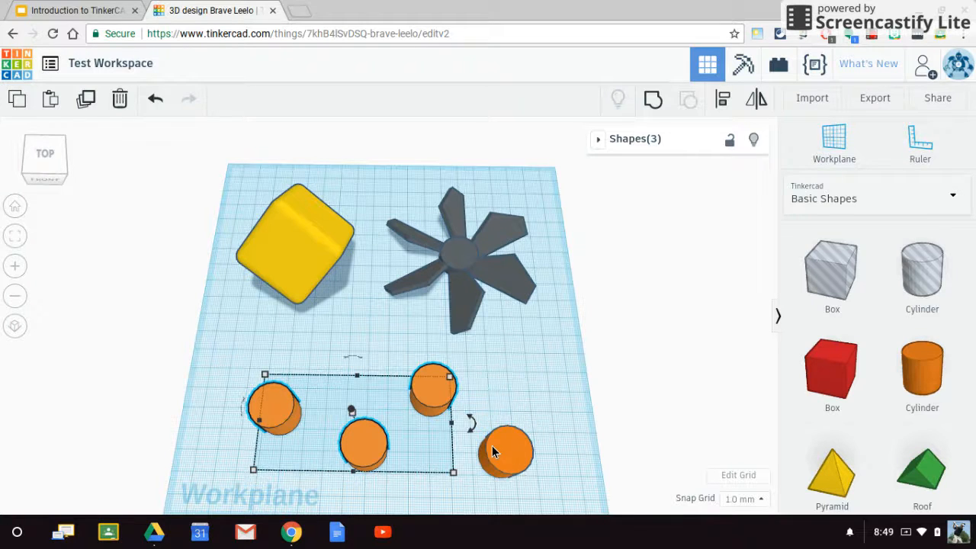
{"action": "left_click", "coordinate": [435, 387], "text": "shift"}
{"action": "left_click", "coordinate": [368, 441], "text": "shift"}
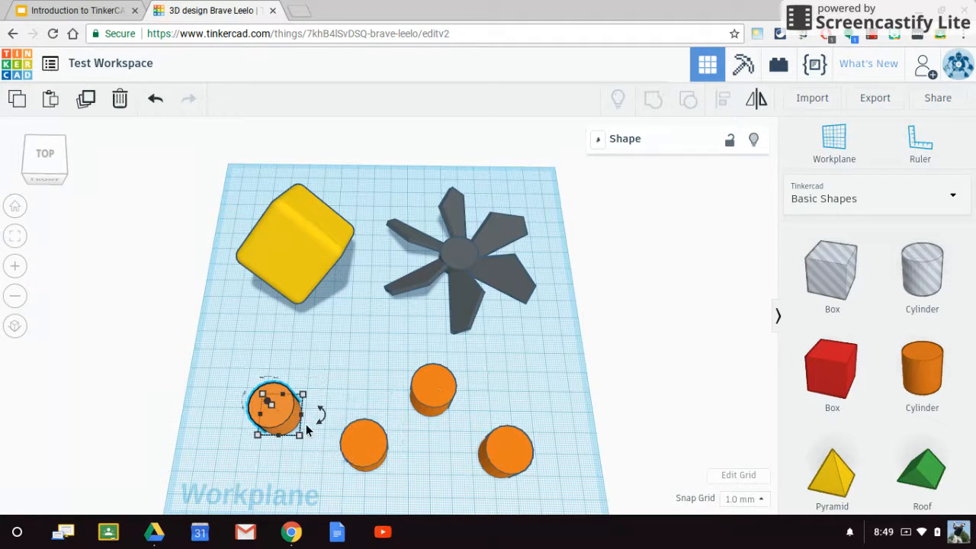
{"action": "left_click", "coordinate": [331, 371]}
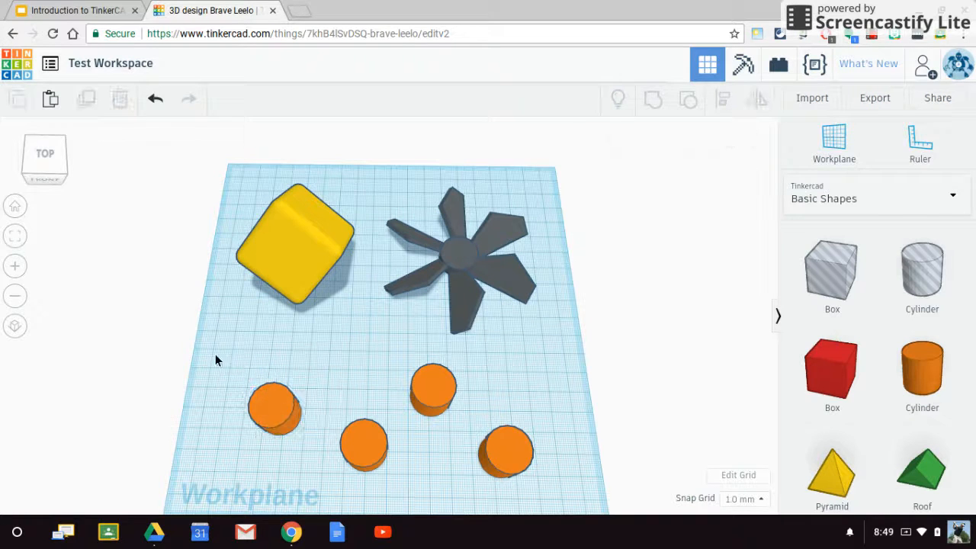
- Select all four orange cylinders at once, exclude the front one second from the left, and clear the selection
{"action": "left_click_drag", "start_coordinate": [219, 385], "coordinate": [580, 479]}
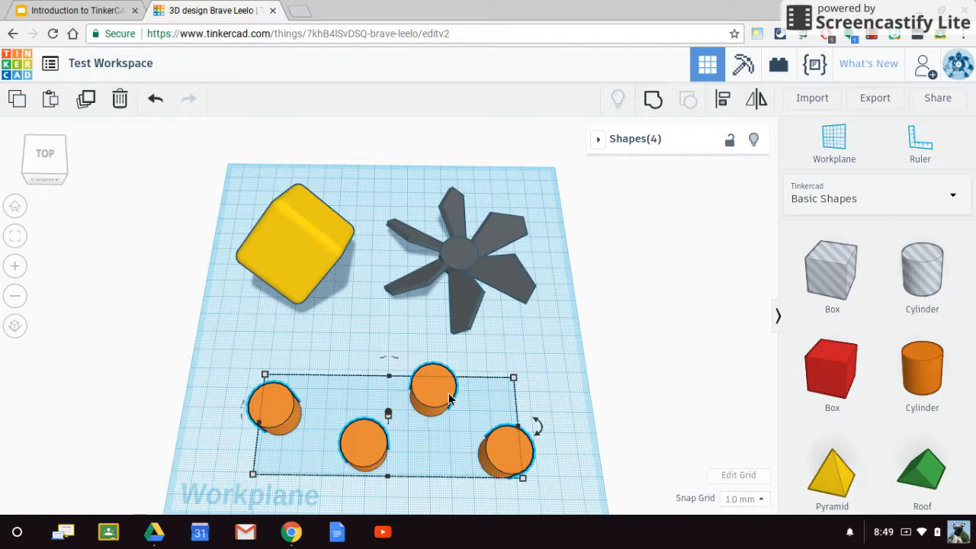
{"action": "left_click", "coordinate": [369, 448], "text": "shift"}
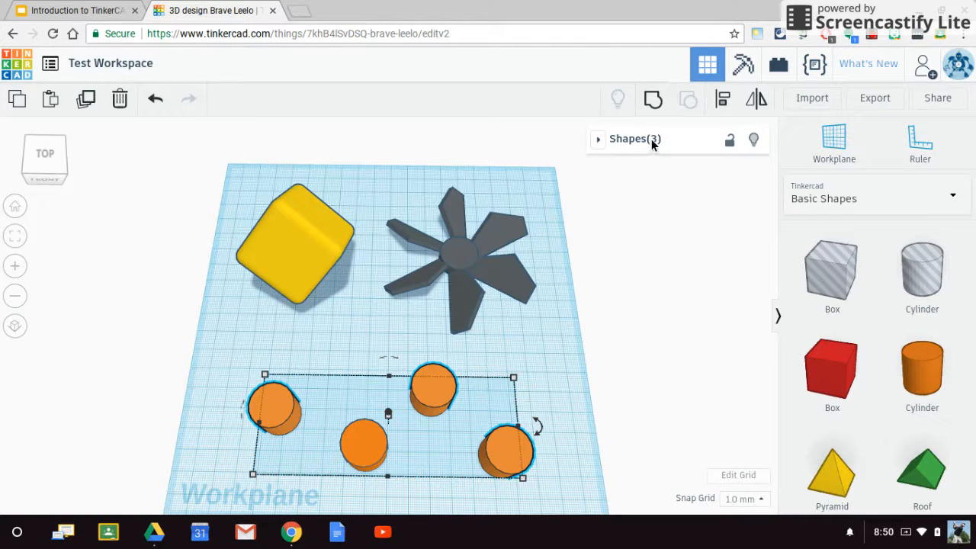
{"action": "left_click", "coordinate": [604, 391]}
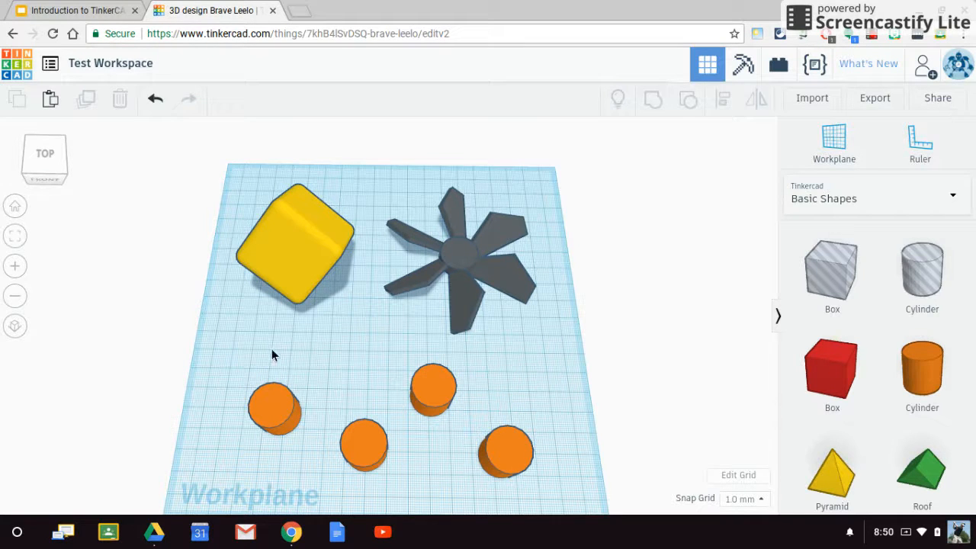
- Align the four orange cylinders on their common front-to-back centre line so they form a straight row
{"action": "left_click_drag", "start_coordinate": [283, 392], "coordinate": [599, 470]}
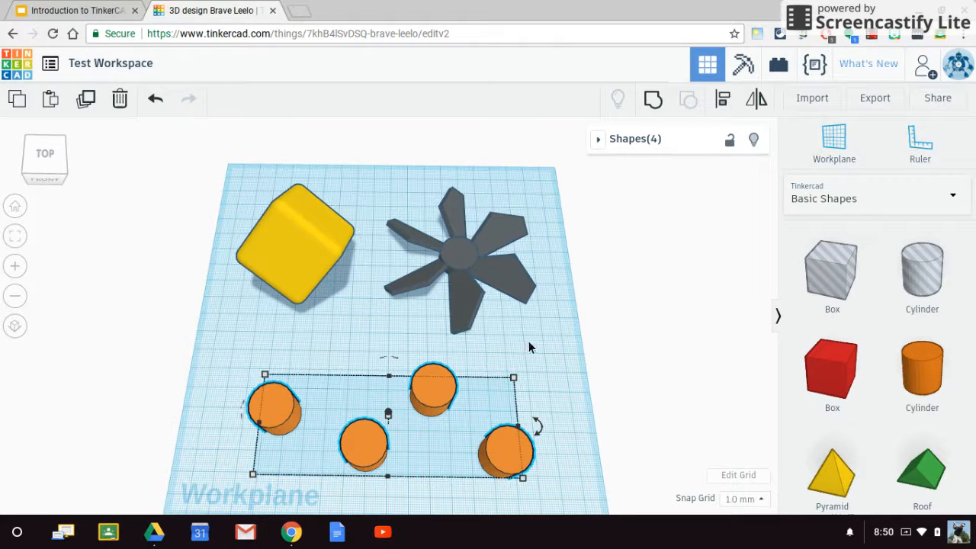
{"action": "left_click", "coordinate": [724, 102]}
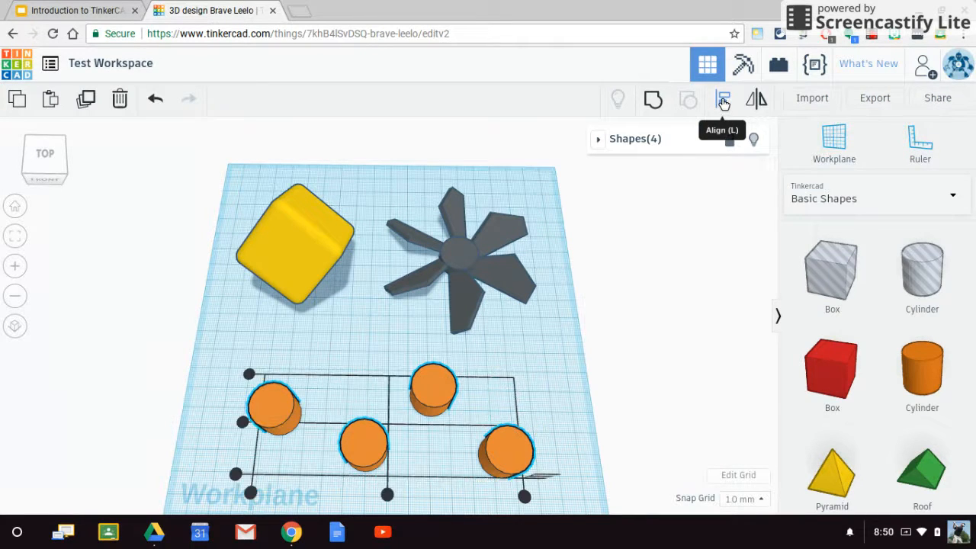
{"action": "right_click_drag", "start_coordinate": [627, 365], "coordinate": [533, 441]}
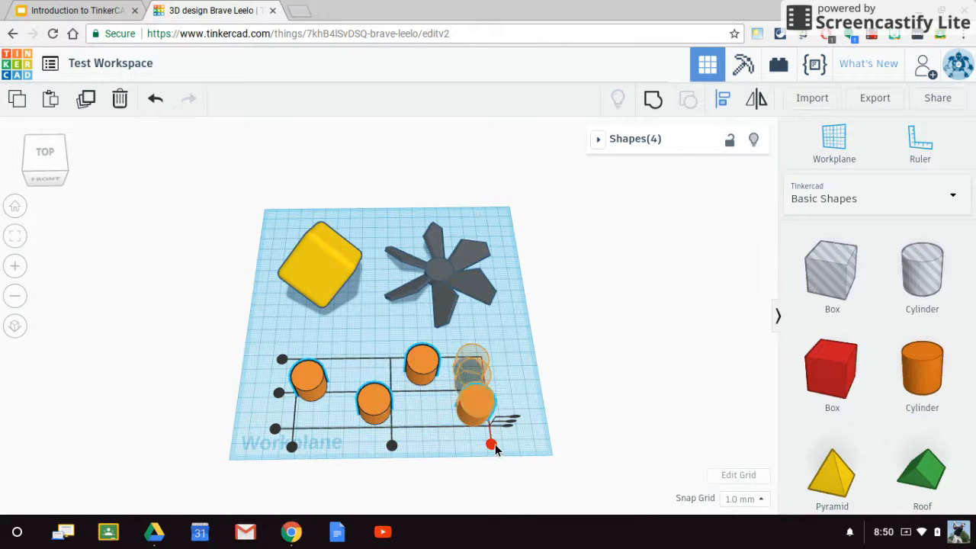
{"action": "right_click_drag", "start_coordinate": [547, 435], "coordinate": [525, 333]}
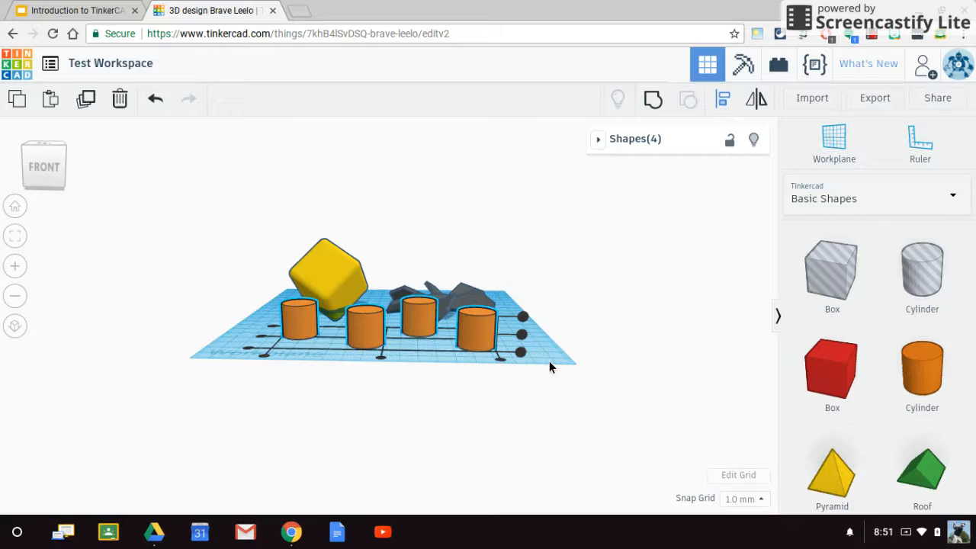
{"action": "right_click_drag", "start_coordinate": [546, 364], "coordinate": [585, 433]}
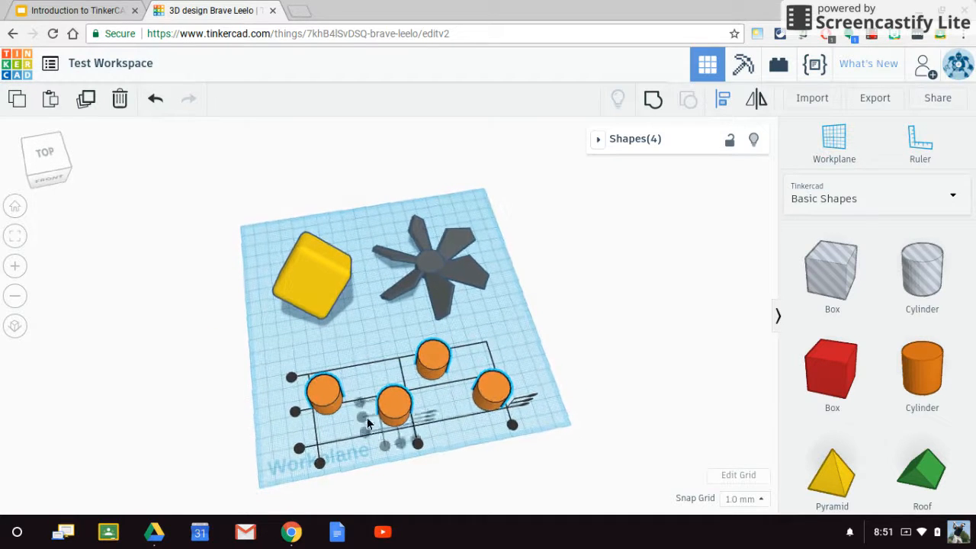
{"action": "left_click", "coordinate": [296, 412]}
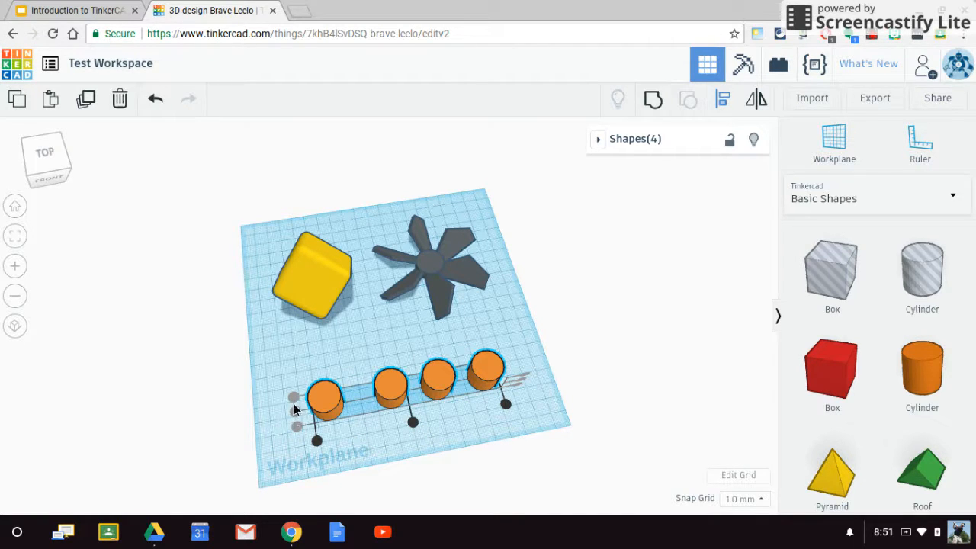
- Mirror the grey pointed windmill blades front to back, side to side and vertically
{"action": "mouse_move", "coordinate": [376, 454]}
{"action": "right_mouse_down"}
{"action": "mouse_move", "coordinate": [338, 419]}
{"action": "mouse_move", "coordinate": [377, 436]}
{"action": "mouse_move", "coordinate": [373, 455]}
{"action": "right_mouse_up"}
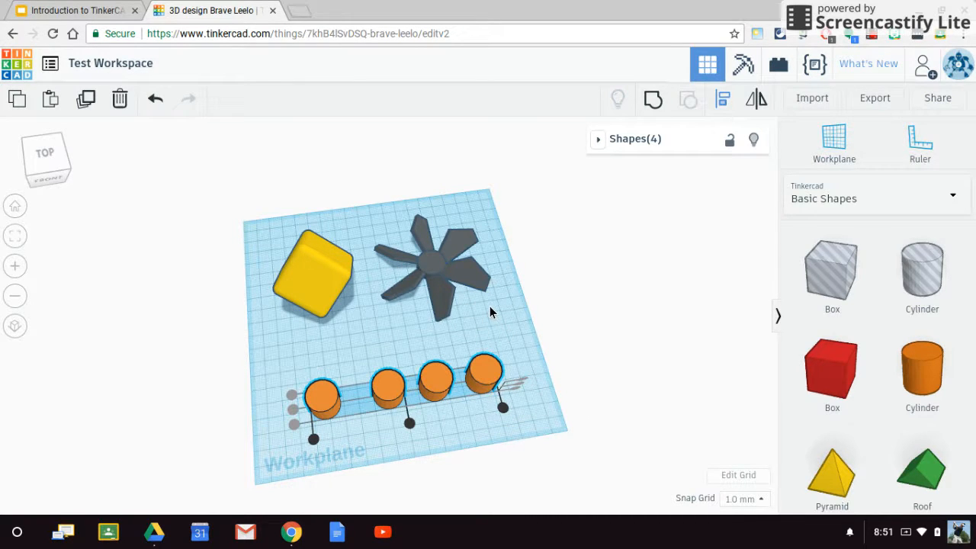
{"action": "left_click", "coordinate": [457, 279]}
{"action": "scroll", "coordinate": [485, 301], "scroll_direction": "up", "scroll_amount": 5}
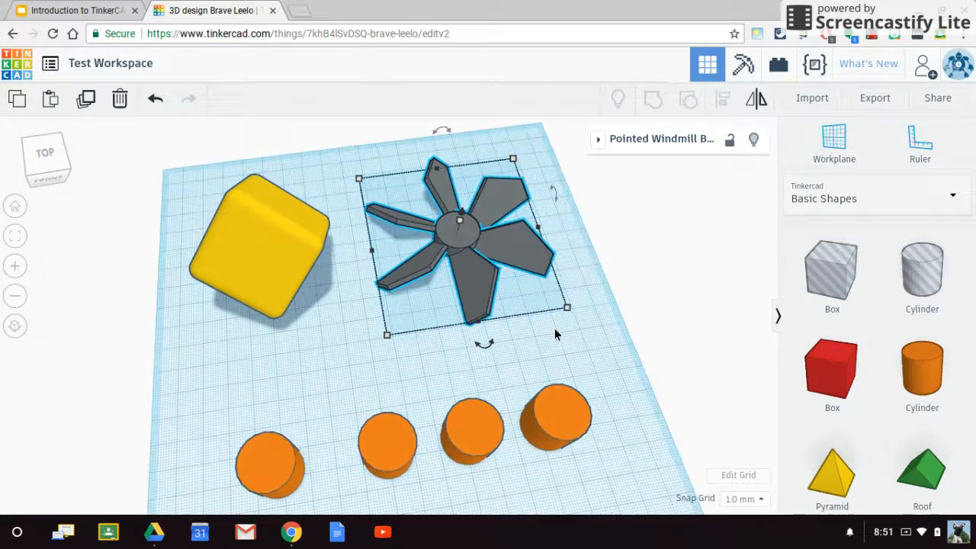
{"action": "right_click_drag", "start_coordinate": [536, 354], "coordinate": [523, 308]}
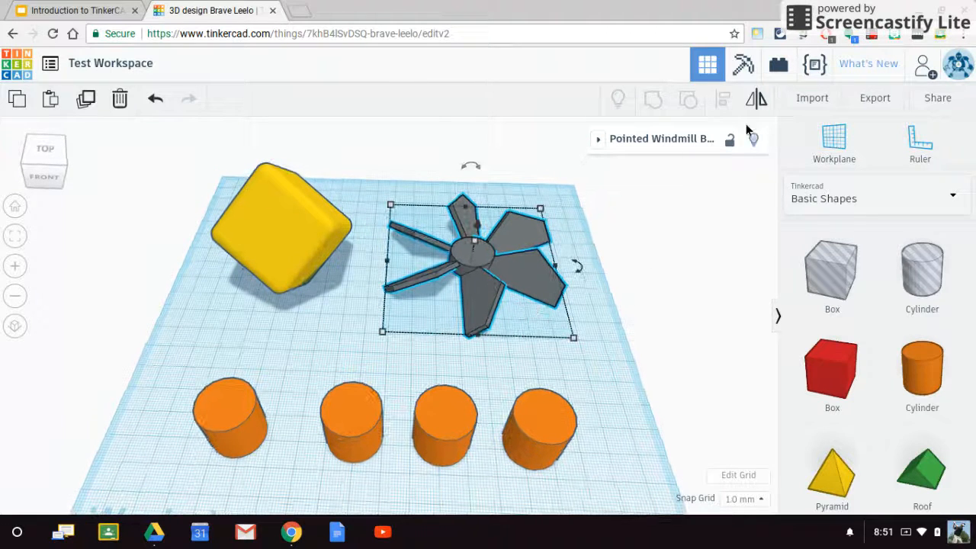
{"action": "left_click", "coordinate": [756, 101]}
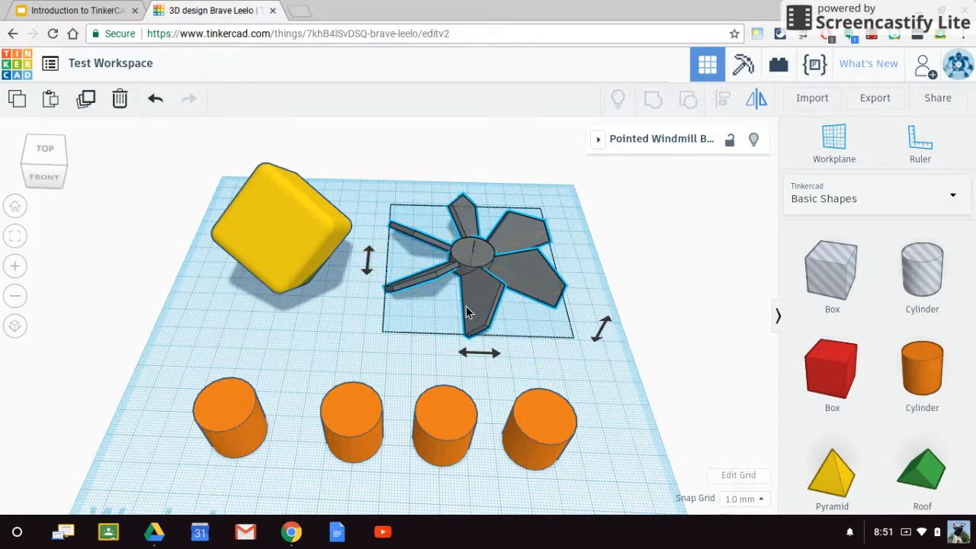
{"action": "scroll", "coordinate": [492, 282], "scroll_direction": "up", "scroll_amount": 3}
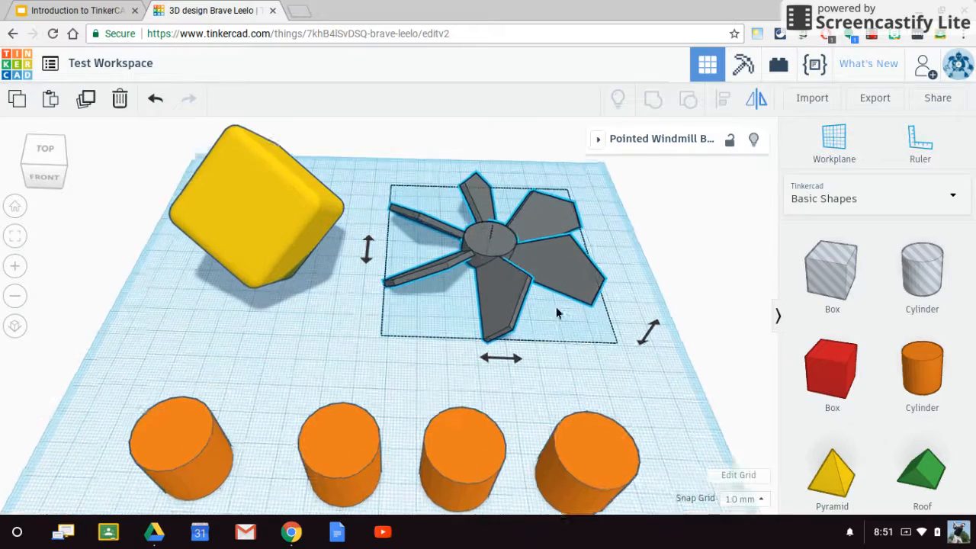
{"action": "scroll", "coordinate": [663, 394], "scroll_direction": "up", "scroll_amount": 2}
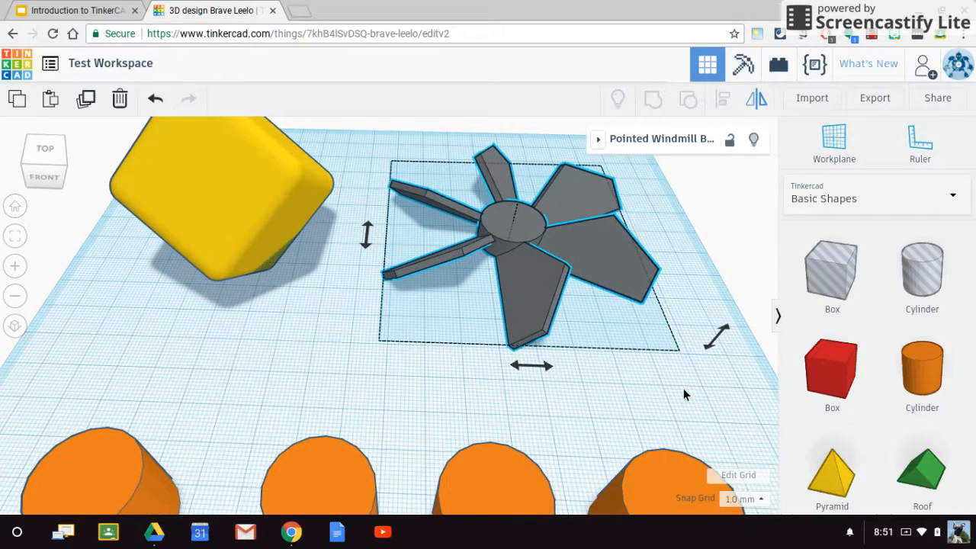
{"action": "middle_click_drag", "start_coordinate": [650, 377], "coordinate": [570, 396]}
{"action": "mouse_move", "coordinate": [487, 391]}
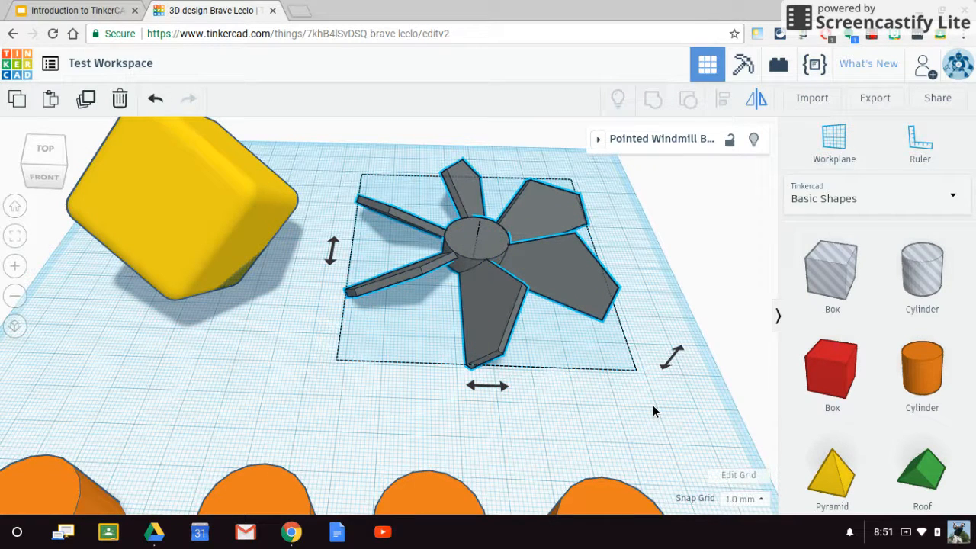
{"action": "left_click", "coordinate": [331, 254]}
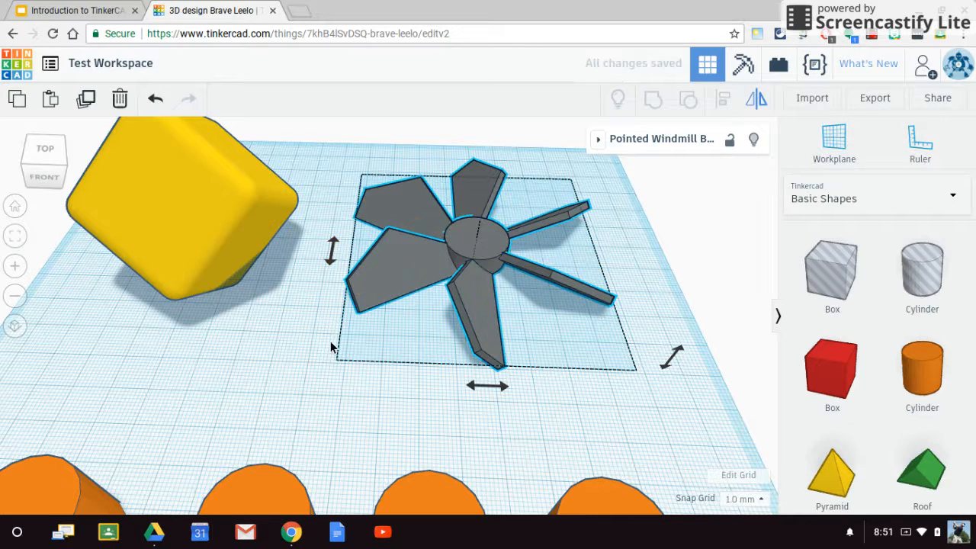
{"action": "left_click", "coordinate": [491, 389]}
{"action": "right_click_drag", "start_coordinate": [668, 410], "coordinate": [667, 388]}
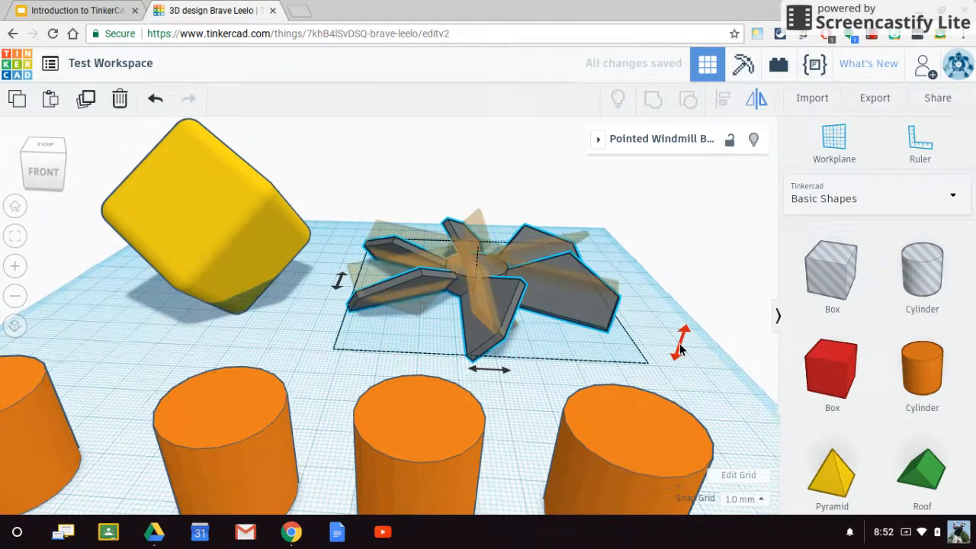
{"action": "left_click", "coordinate": [681, 350]}
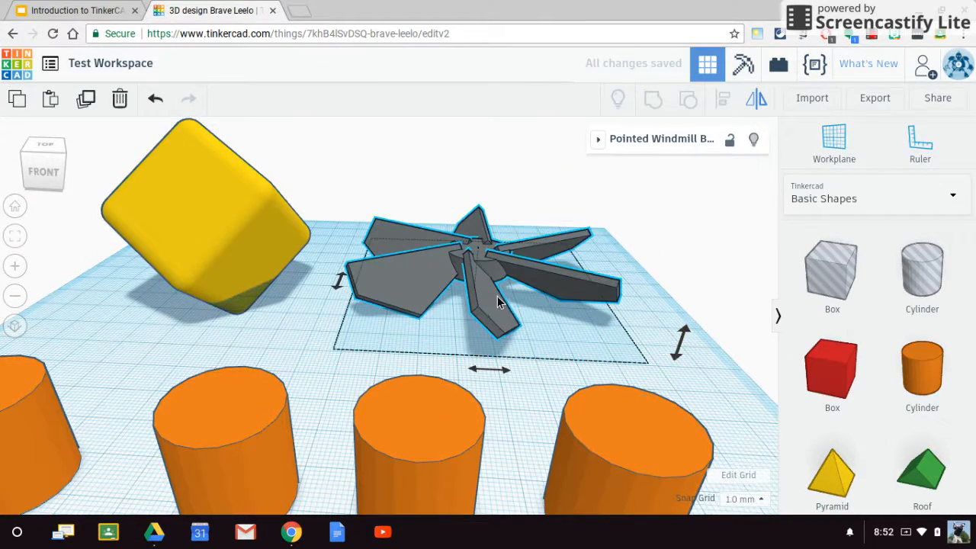
- Mirror the windmill blades again vertically, side to side and front to back to restore their orientation, and deselect them
{"action": "mouse_move", "coordinate": [521, 321]}
{"action": "right_mouse_down"}
{"action": "mouse_move", "coordinate": [506, 277]}
{"action": "mouse_move", "coordinate": [506, 218]}
{"action": "mouse_move", "coordinate": [525, 323]}
{"action": "right_mouse_up"}
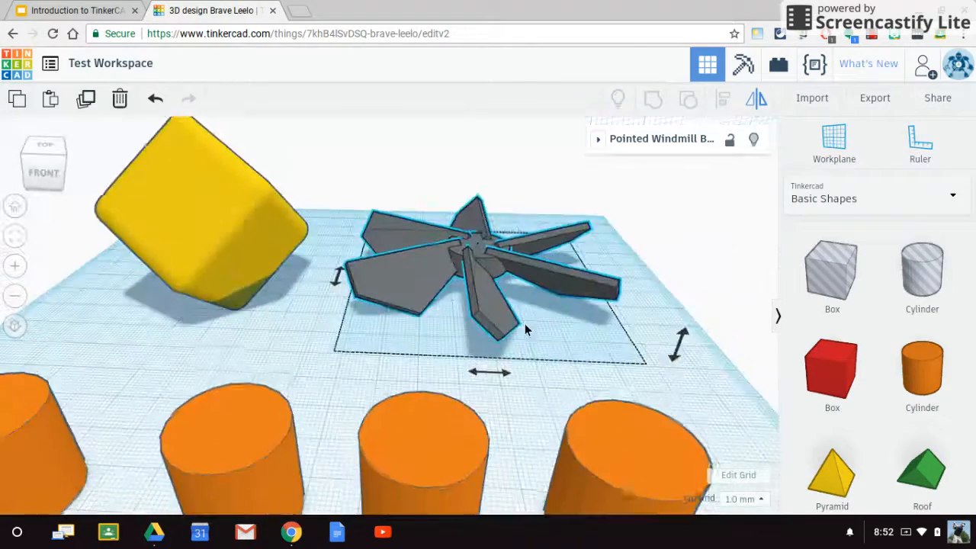
{"action": "left_click", "coordinate": [682, 348]}
{"action": "left_click", "coordinate": [482, 375]}
{"action": "left_click", "coordinate": [338, 275]}
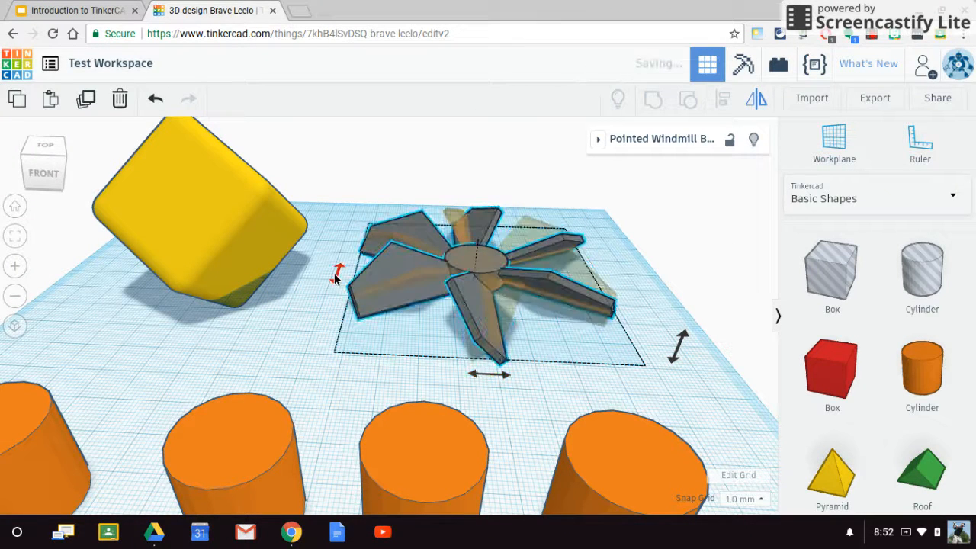
{"action": "left_click", "coordinate": [649, 255]}
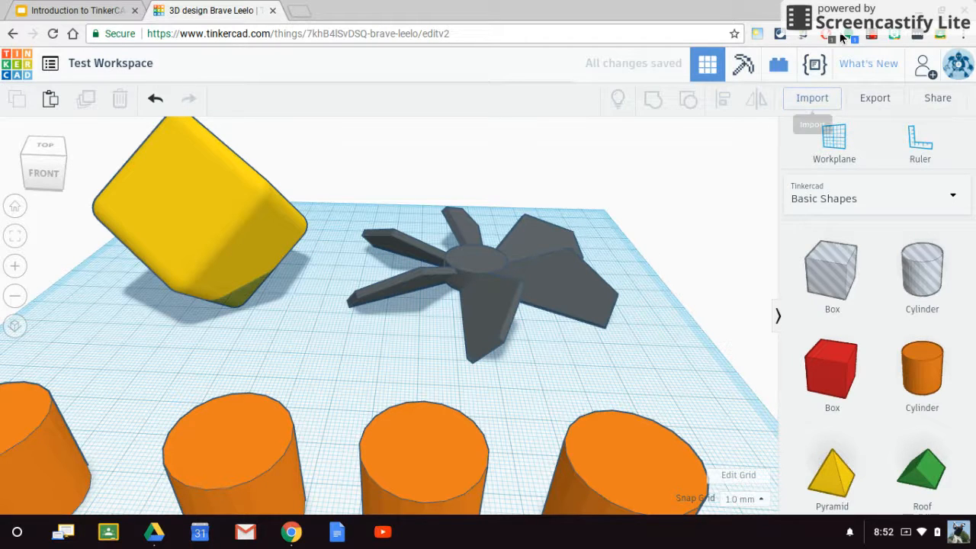